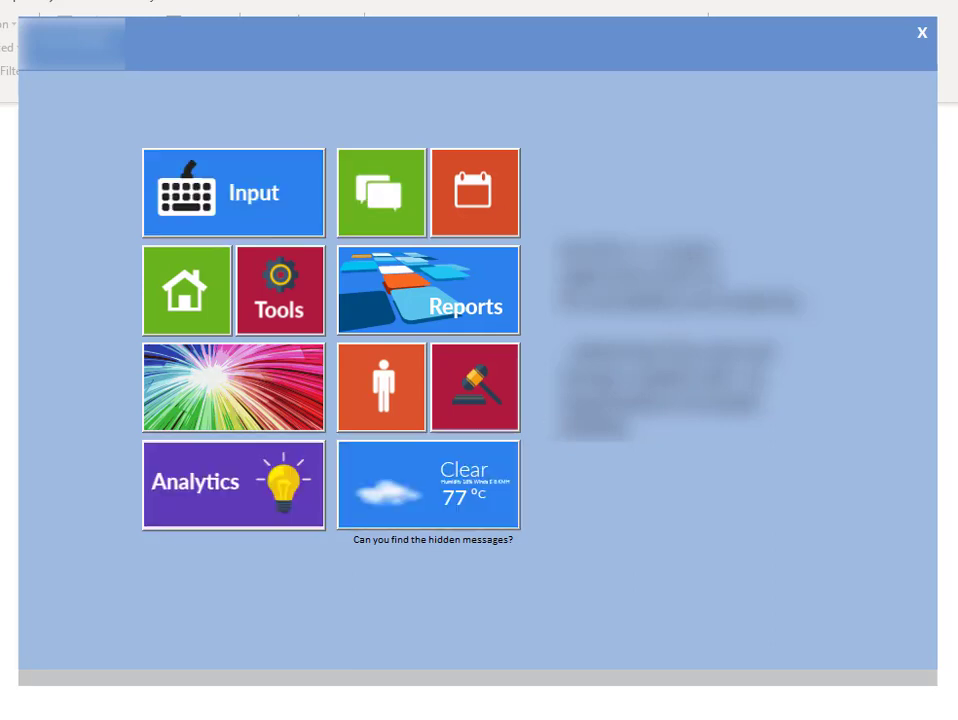
Step: Open the Input section's Building Standards Interview page showing the device-lock question
left_click(239, 203)
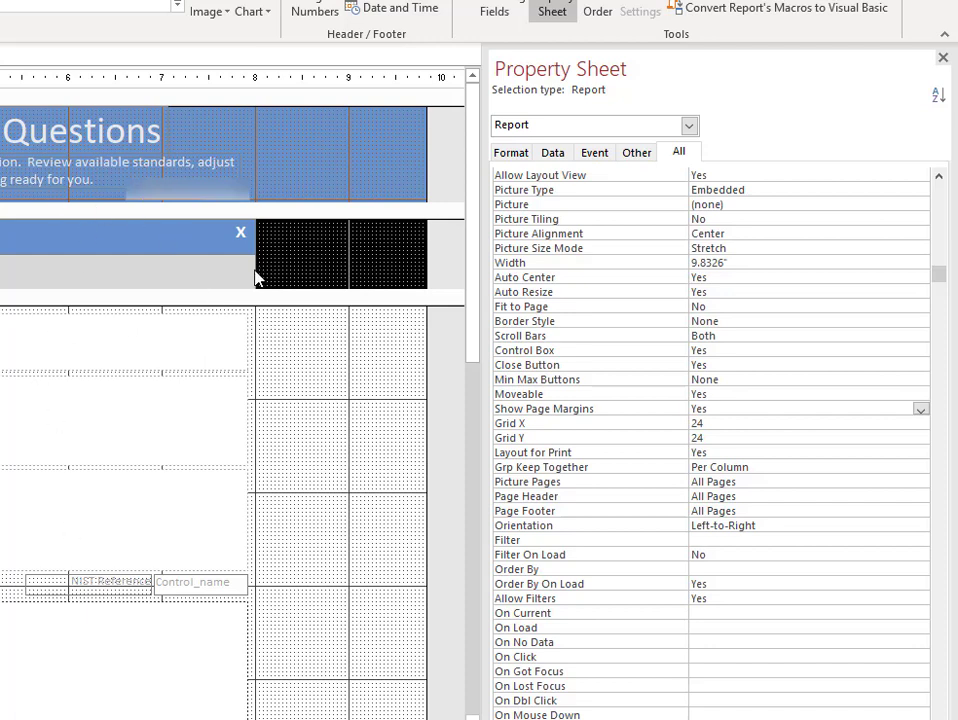
Step: Stretch the grey tab bar and blue title bar together to 9.8333 inches wide
left_click(217, 275)
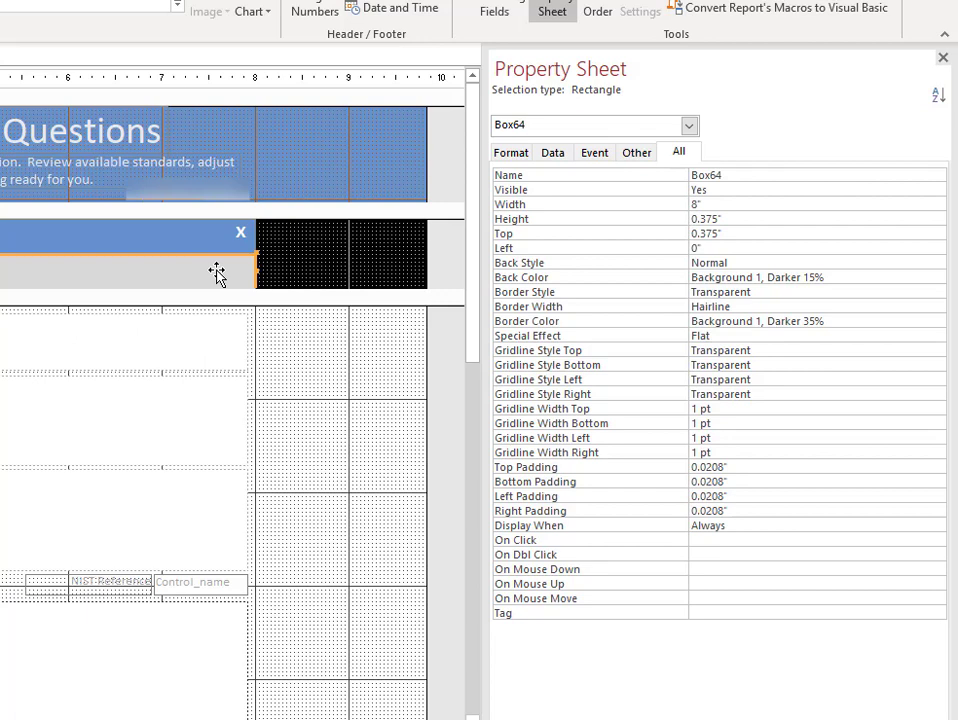
left_click(250, 244, "shift")
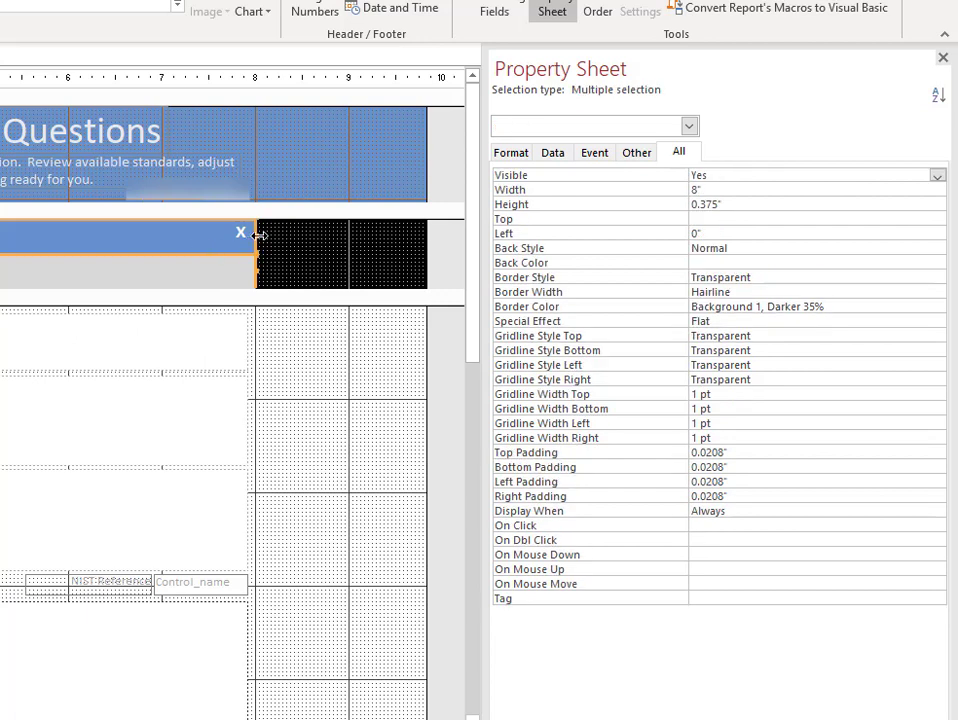
left_click_drag(259, 234, 426, 237)
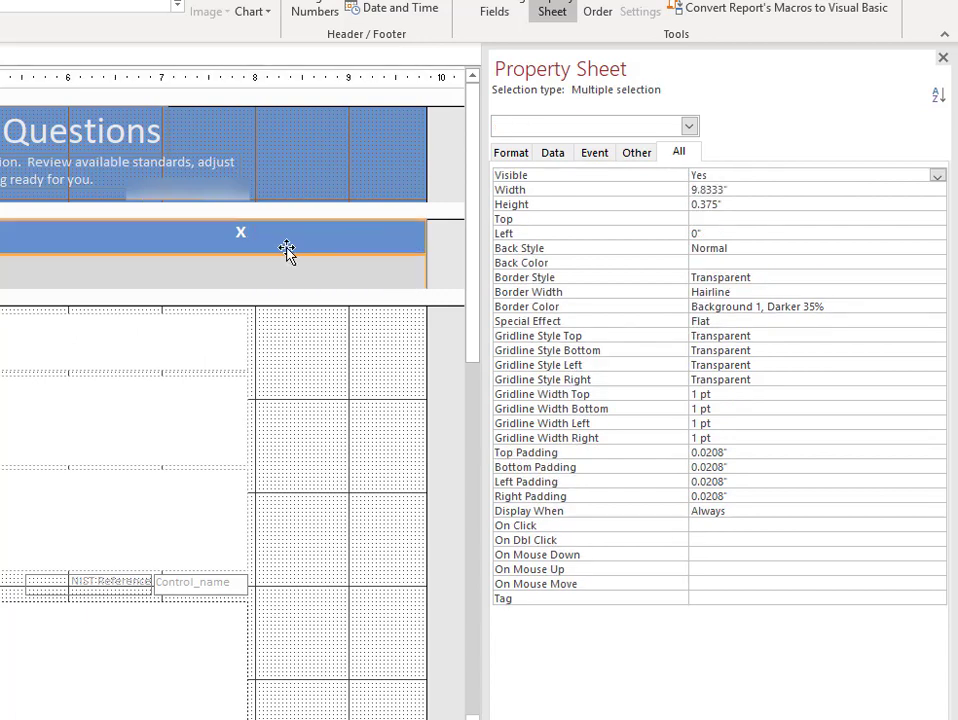
left_click(428, 263)
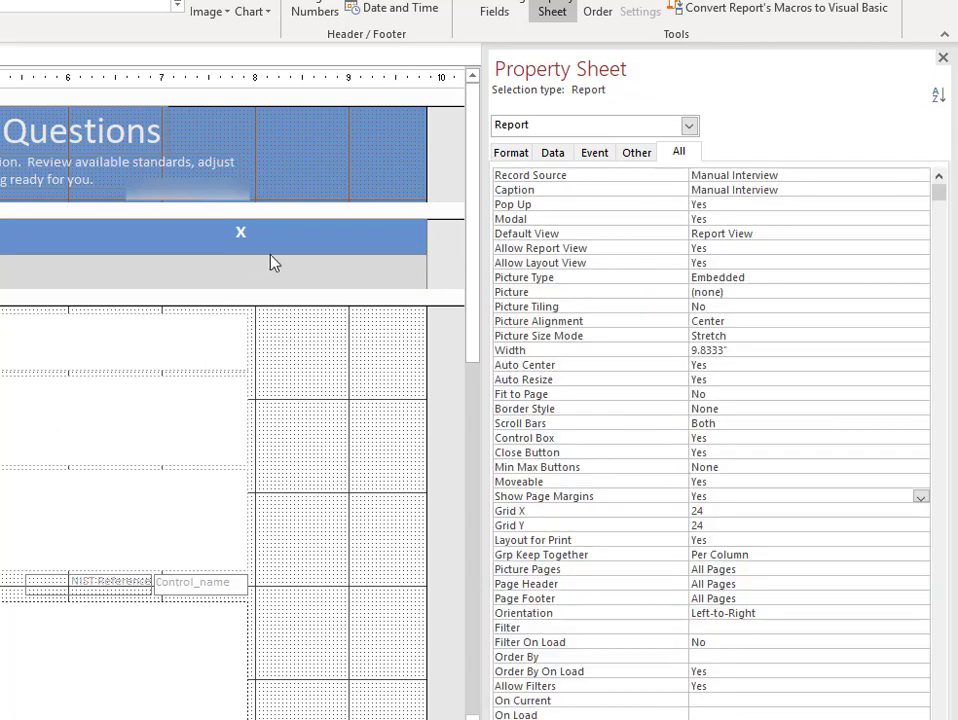
Step: Move the X close button to the right end of the title bar
left_click(239, 234)
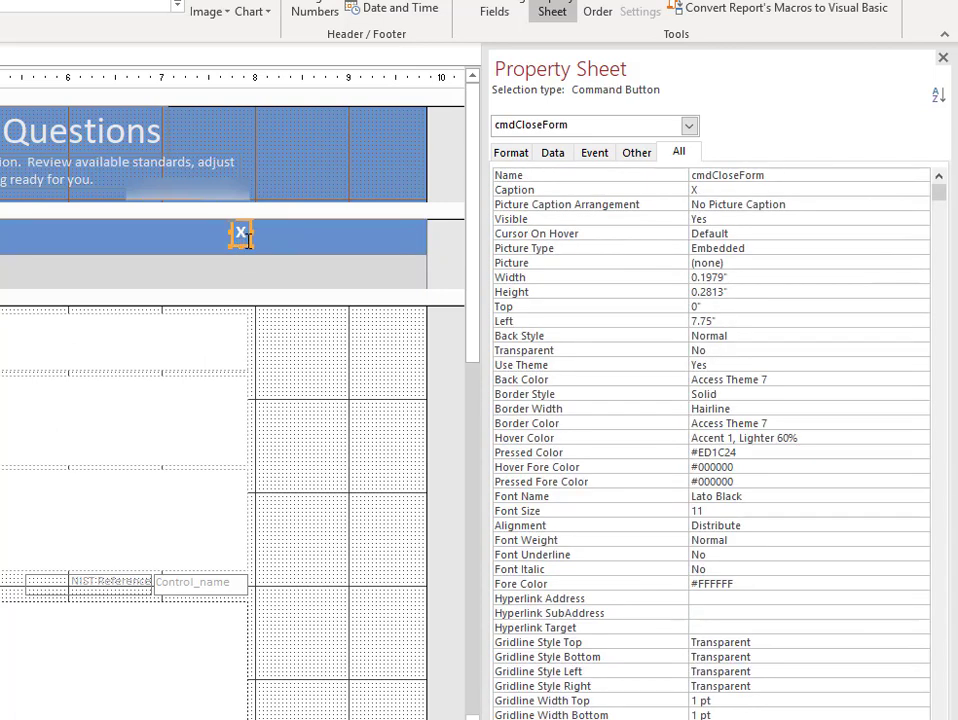
left_click_drag(249, 244, 403, 244)
left_click(436, 332)
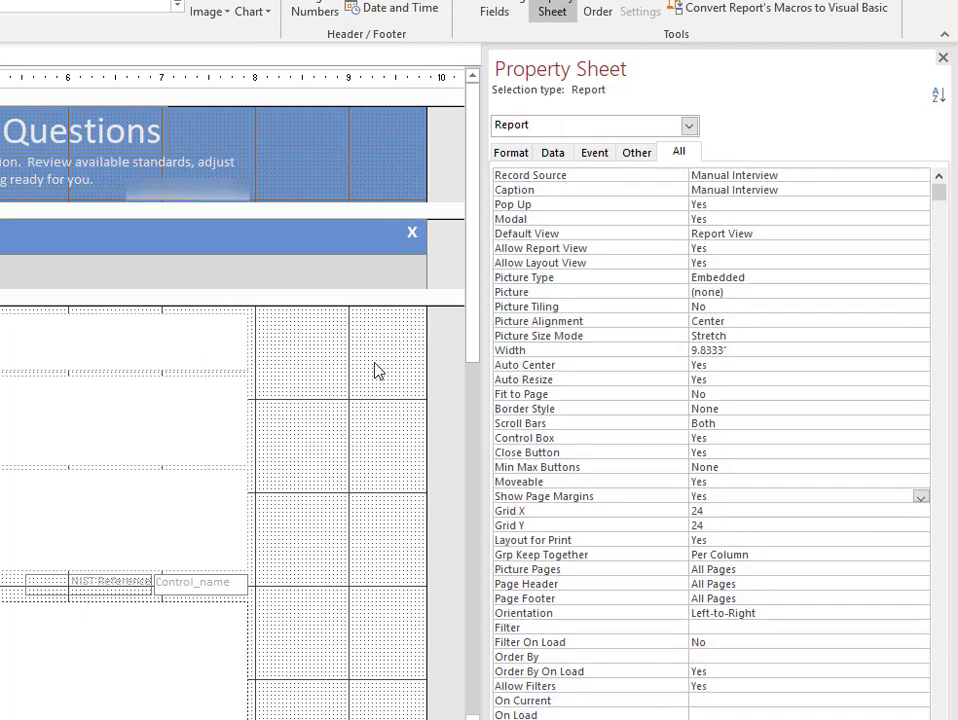
Step: Widen the question, answer and definition text boxes to 7.1667" and Box56 to 7.2083"
left_click(205, 343)
left_click(181, 446, "shift")
left_click(222, 563, "shift")
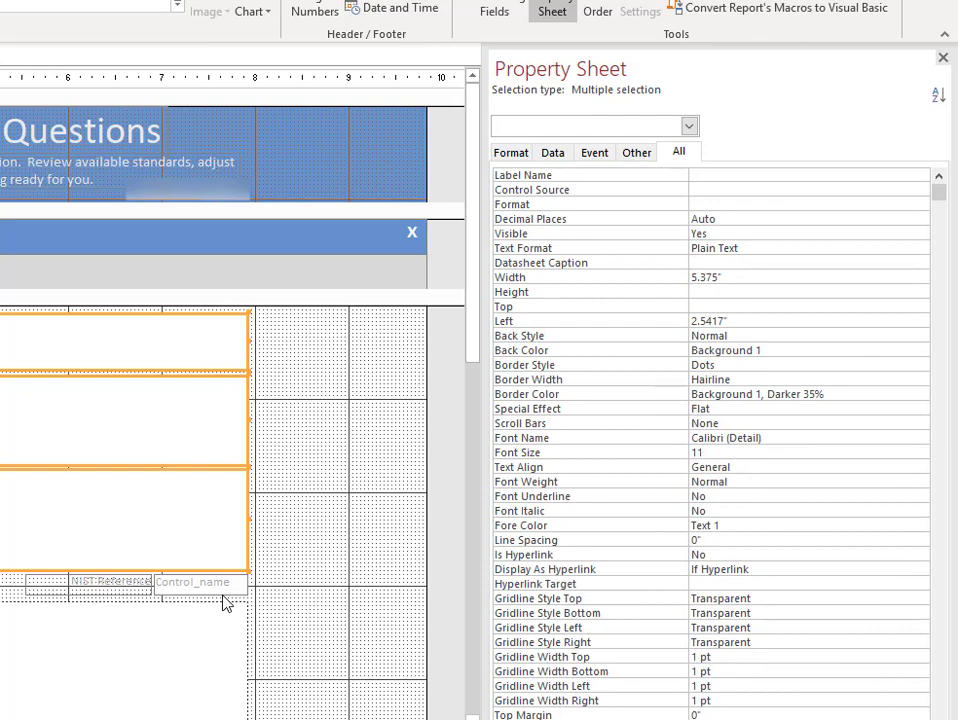
left_click_drag(247, 520, 415, 517)
left_click(181, 649)
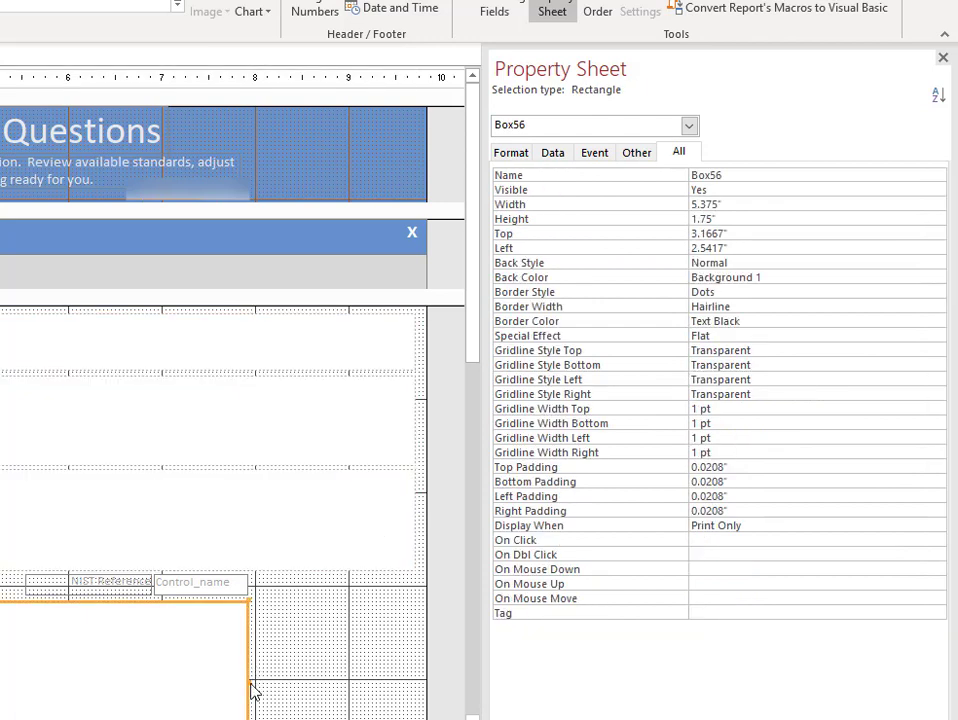
left_click_drag(271, 681, 421, 688)
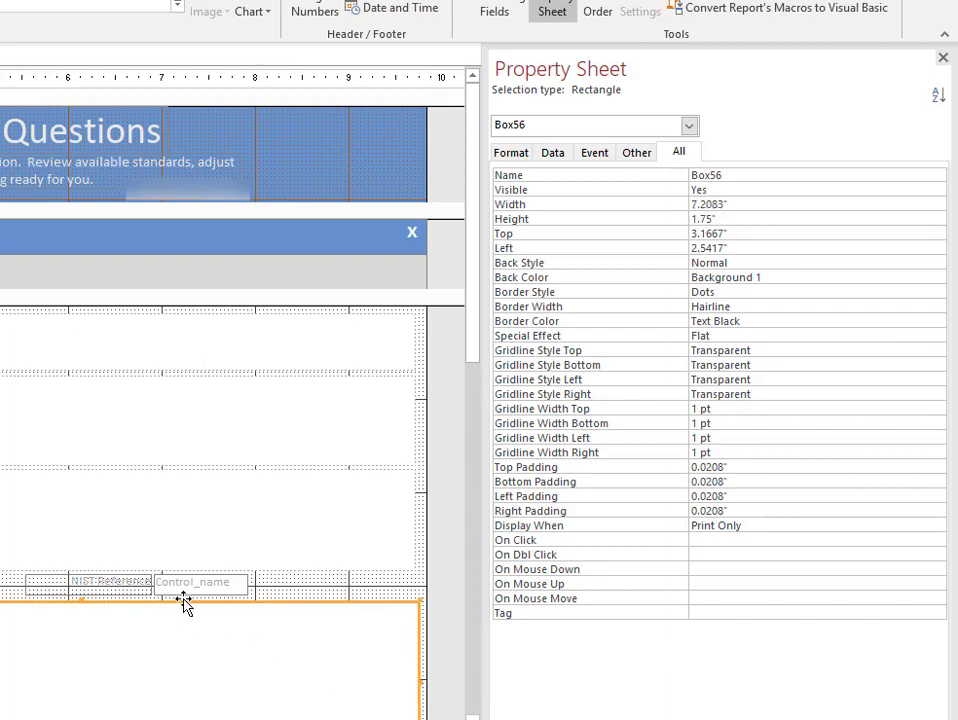
Step: Move the NIST Reference label and Control_name field right, and narrow the design width slightly
left_click(126, 591)
left_click(208, 592, "shift")
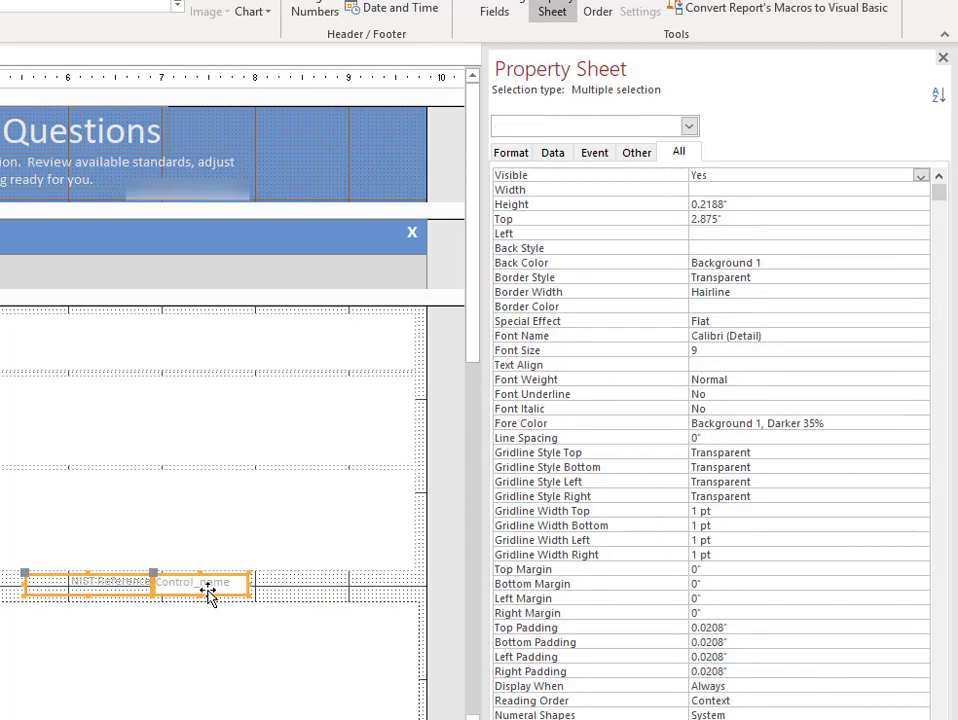
mouse_move(208, 592)
left_mouse_down()
mouse_move(435, 592)
mouse_move(371, 592)
left_mouse_up()
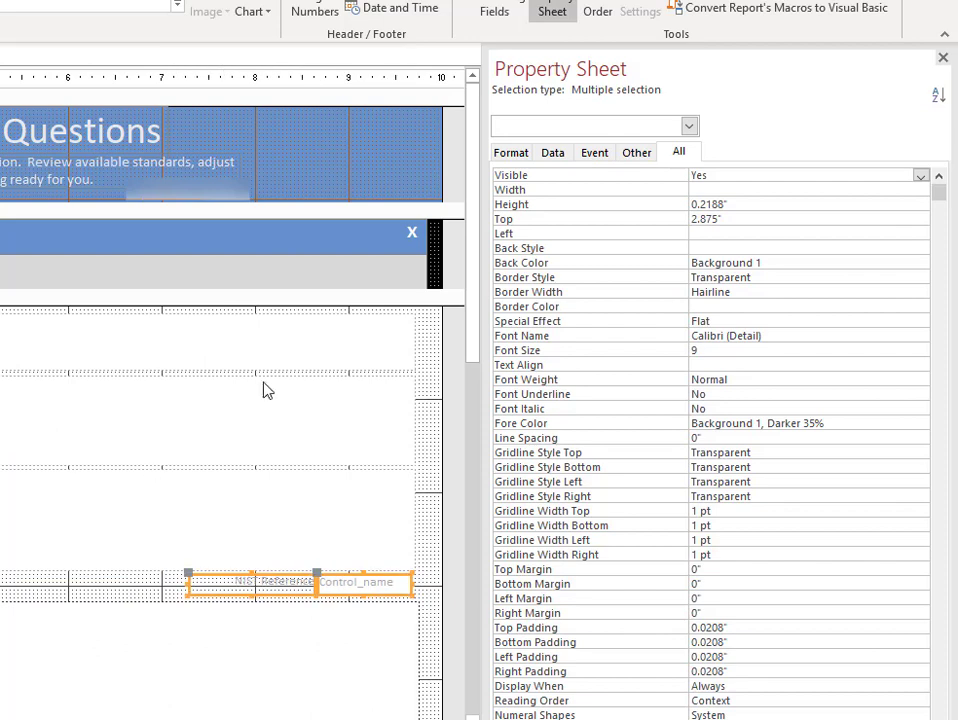
left_click_drag(439, 423, 427, 421)
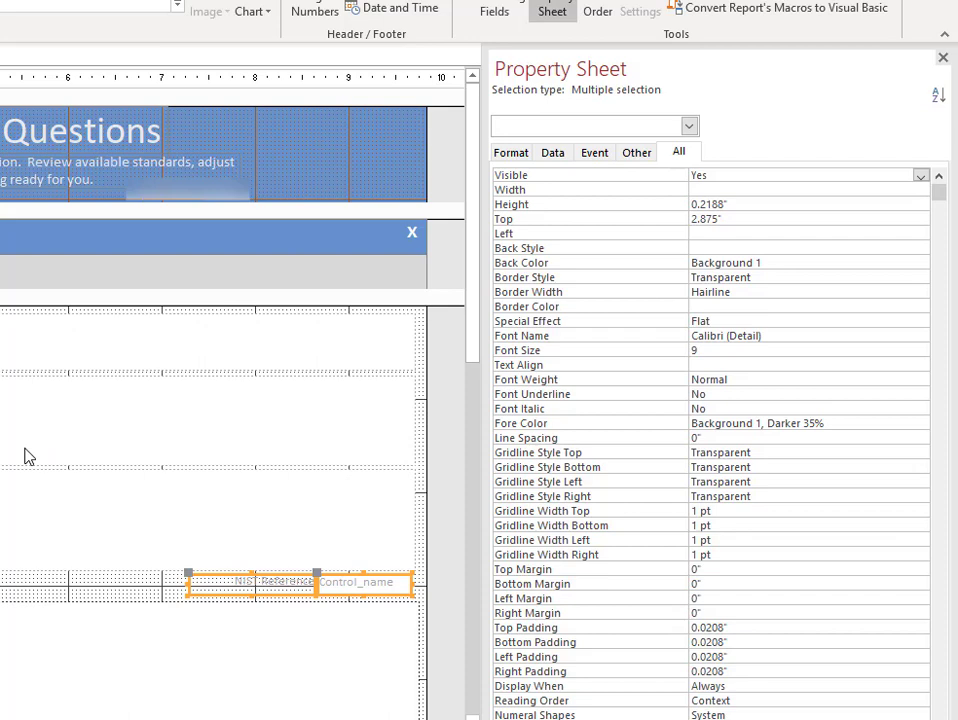
Step: Widen the bottom dotted rectangle Box14 to 7.2083 inches
scroll(28, 453, "down", 3)
left_click(126, 549)
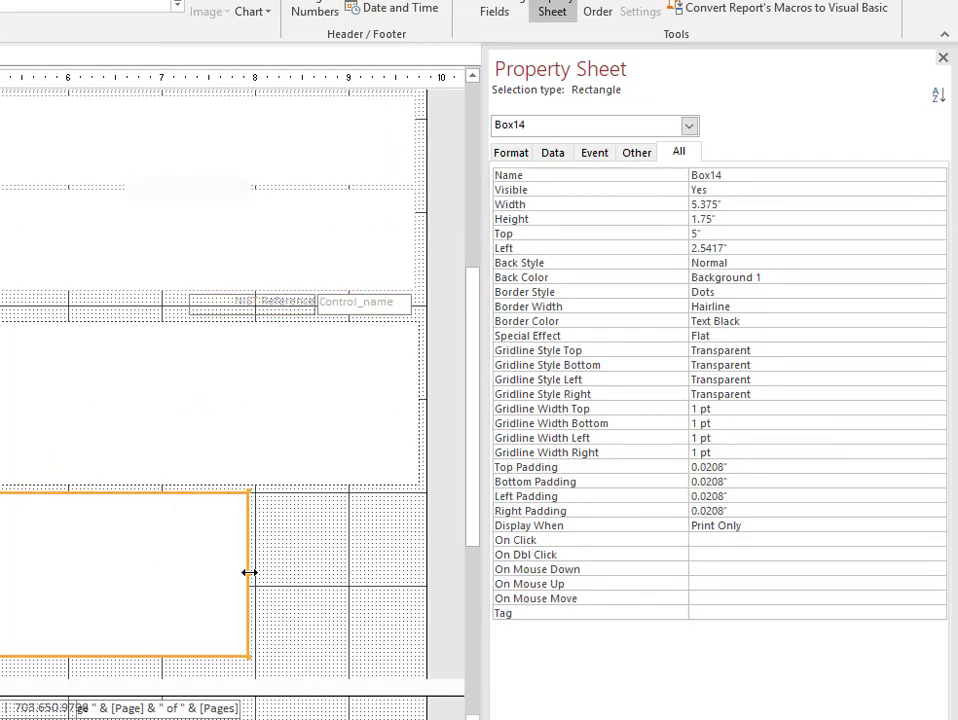
left_click_drag(248, 571, 420, 575)
scroll(265, 547, "up", 3)
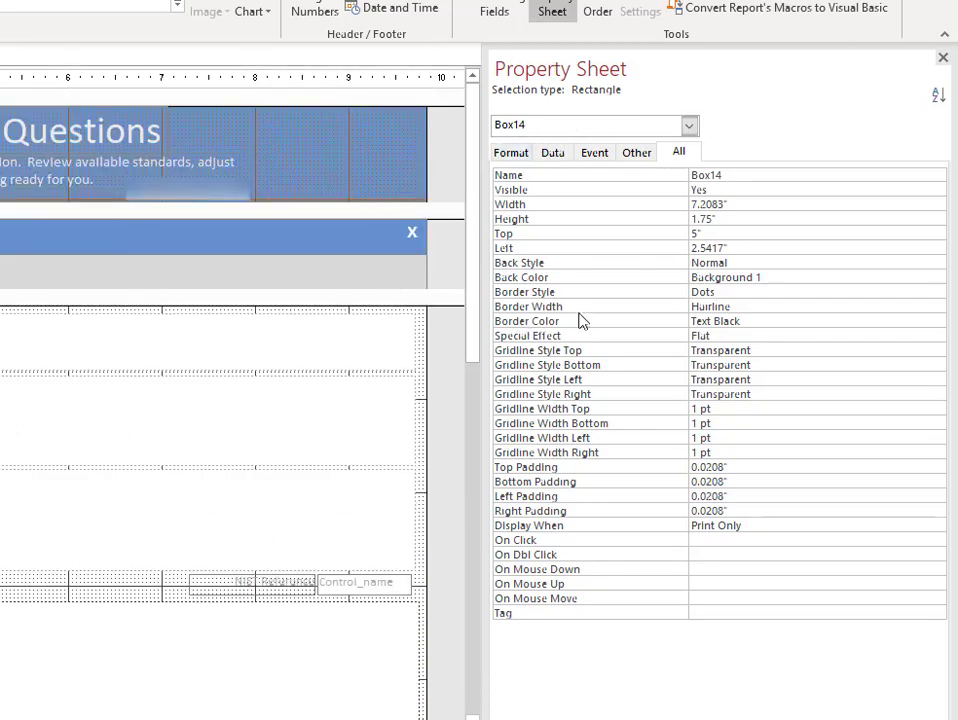
Step: Show the Report's own properties in the Property Sheet and sort them alphabetically
left_click(688, 125)
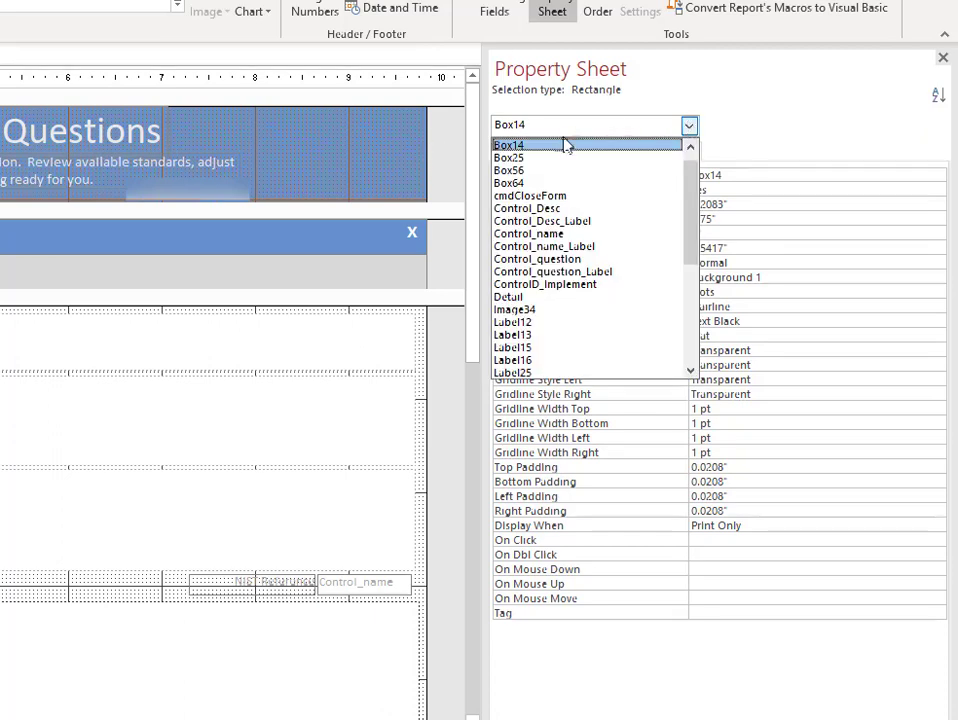
left_click(567, 298)
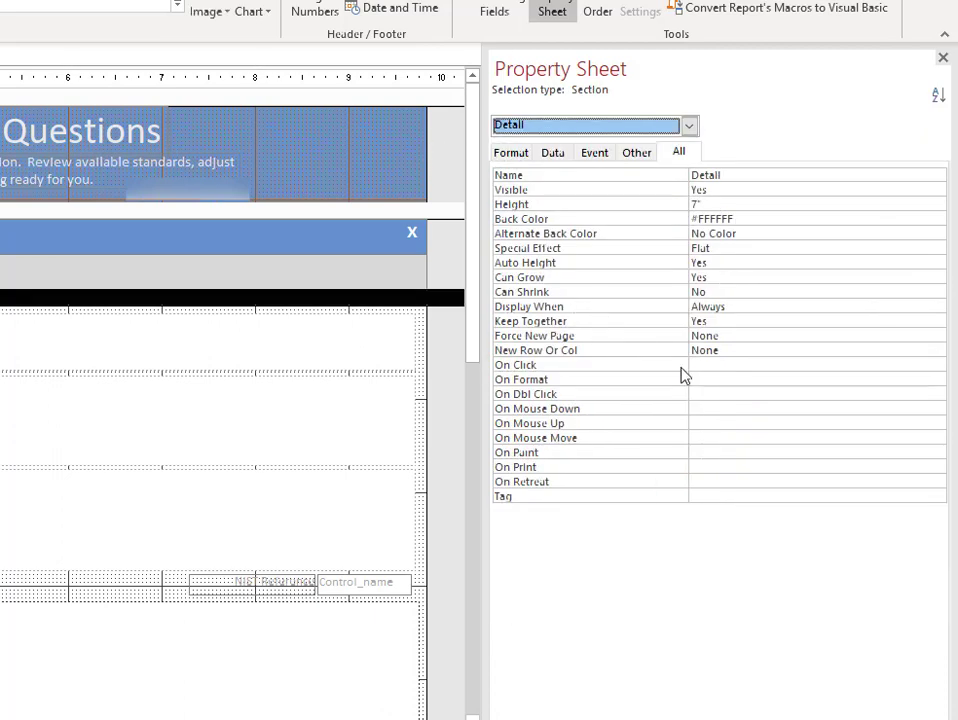
left_click(688, 125)
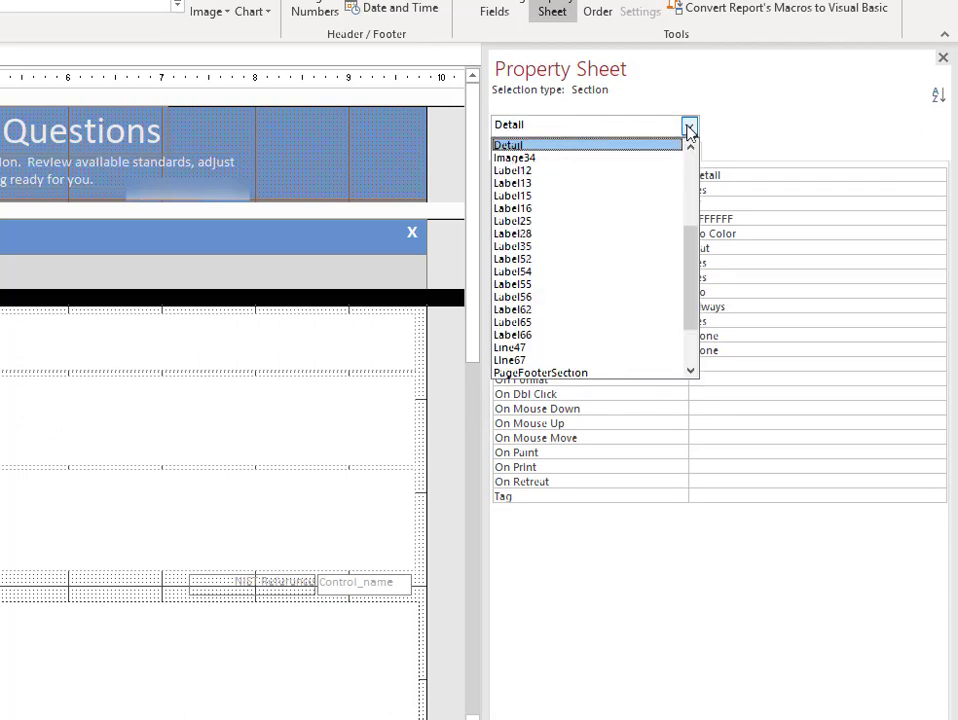
scroll(580, 300, "down", 2)
left_click(549, 323)
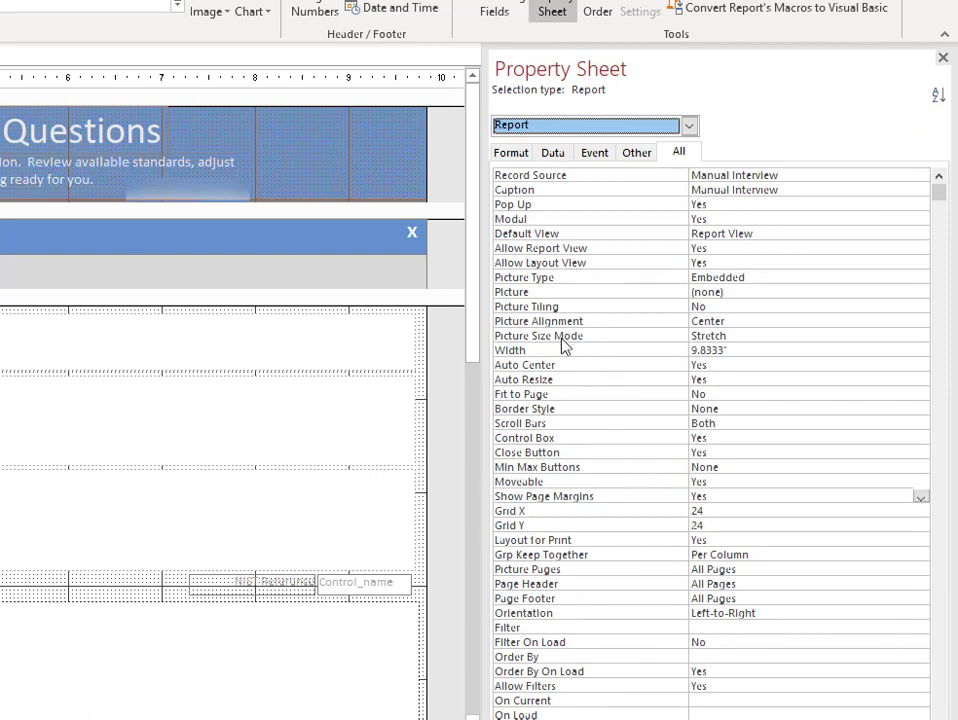
left_click(938, 97)
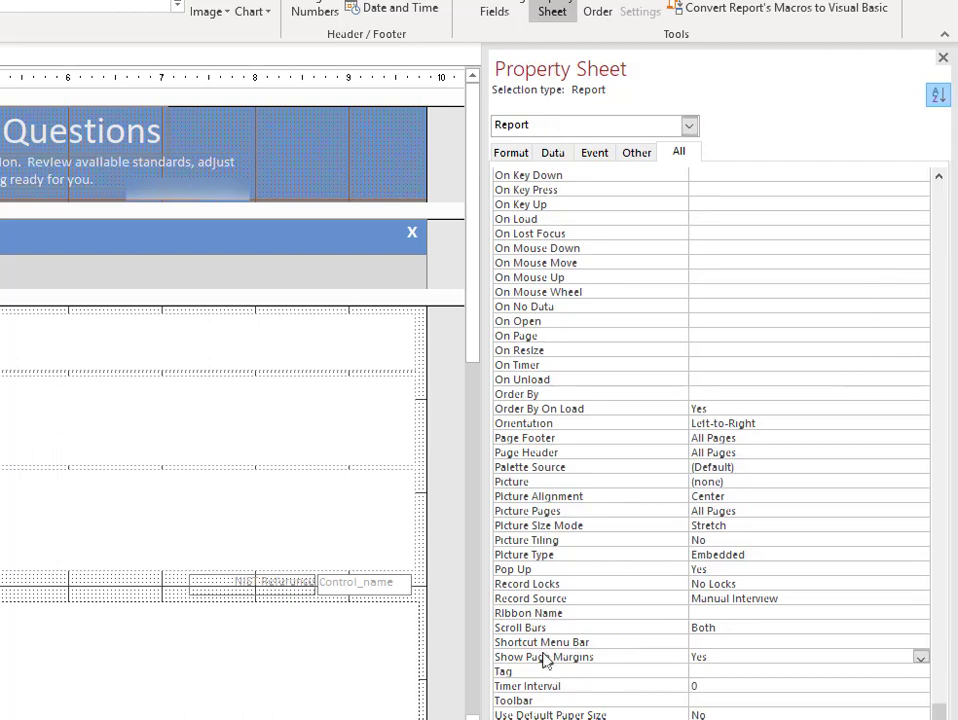
Step: Set the report's Show Page Margins to No, then run it with F5
left_click(920, 657)
left_click(716, 686)
left_click(699, 657)
double_click(699, 657)
left_click(725, 657)
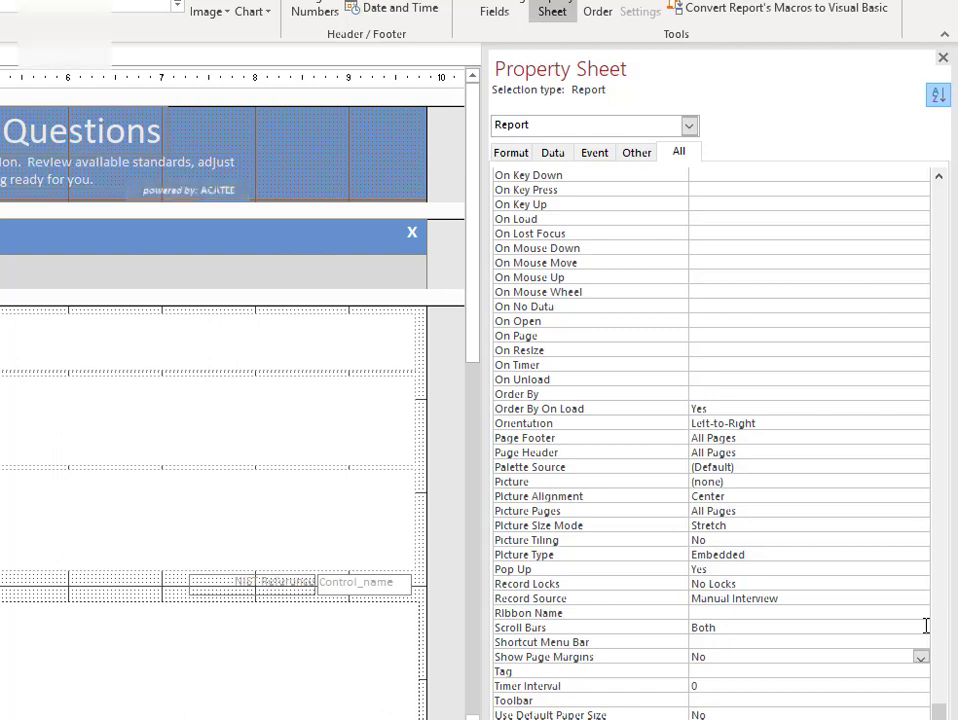
key("F5")
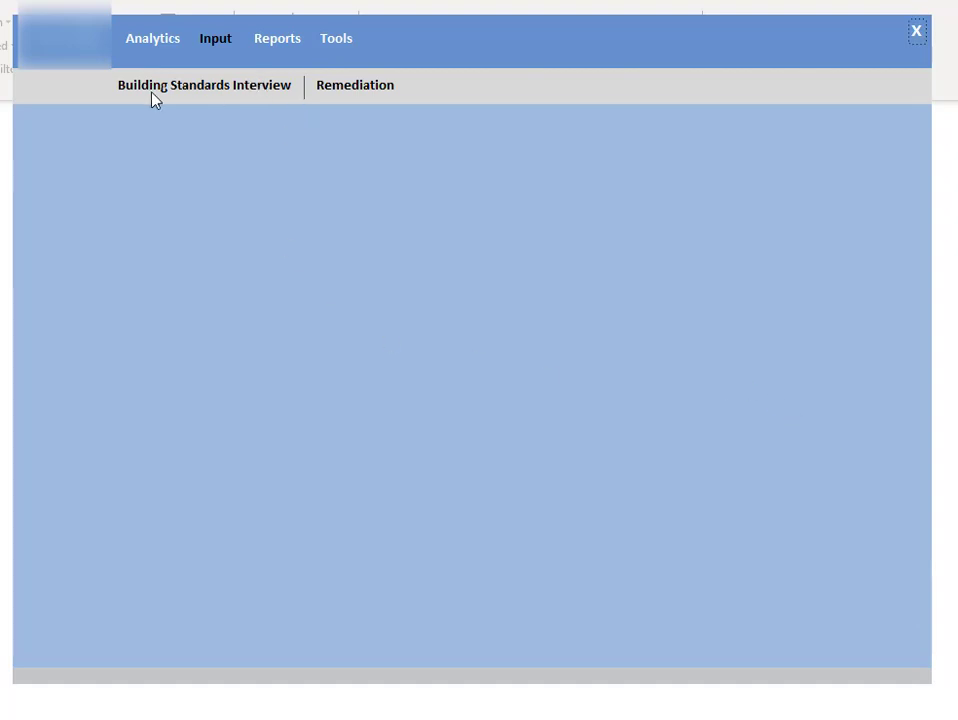
Step: Open the Building Standards Interview page and scroll through it to confirm no black margin strip remains
left_click(221, 90)
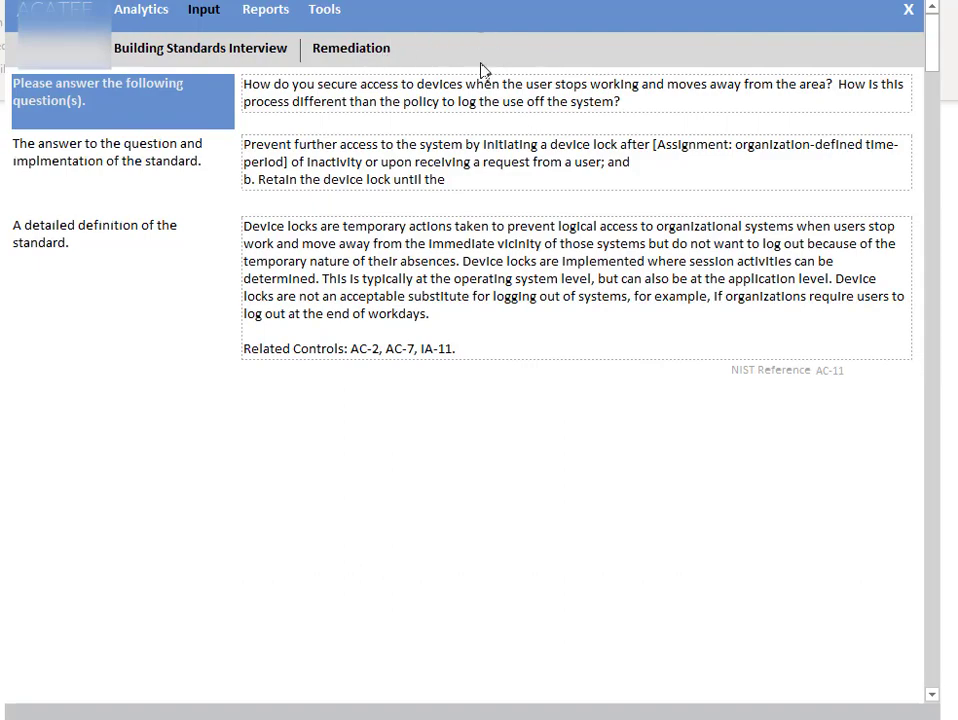
scroll(488, 195, "down", 5)
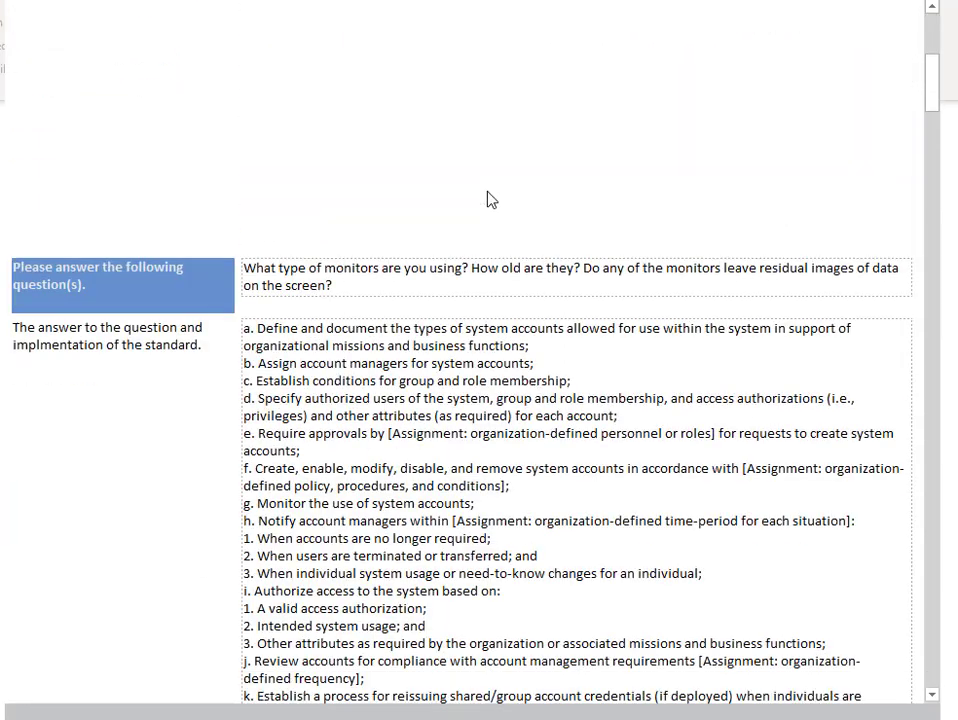
scroll(488, 200, "down", 2)
scroll(488, 200, "up", 5)
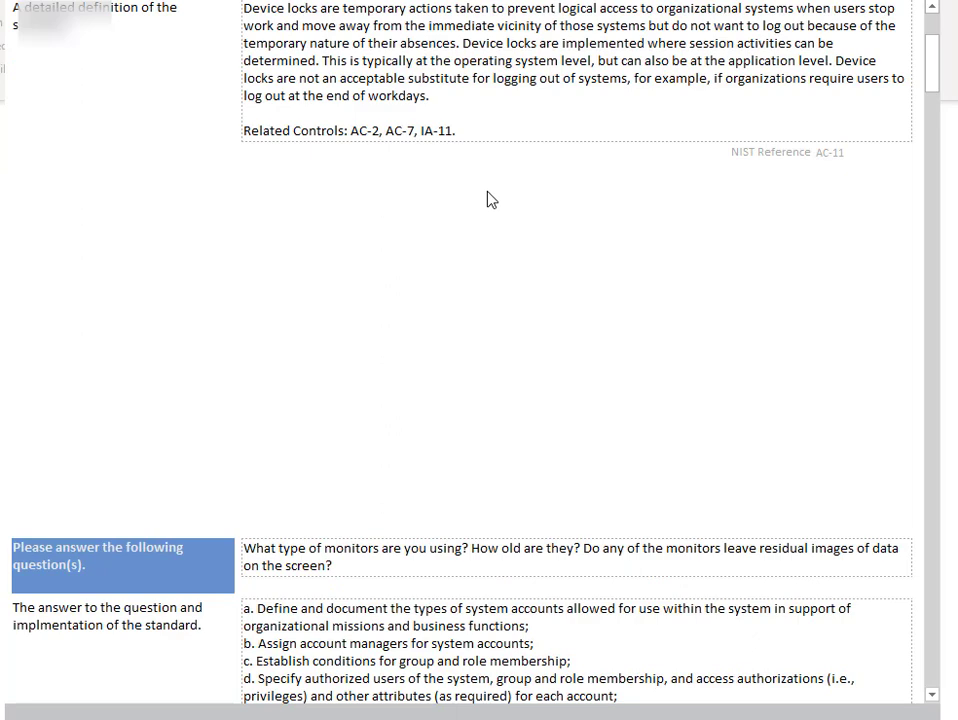
scroll(490, 200, "up", 2)
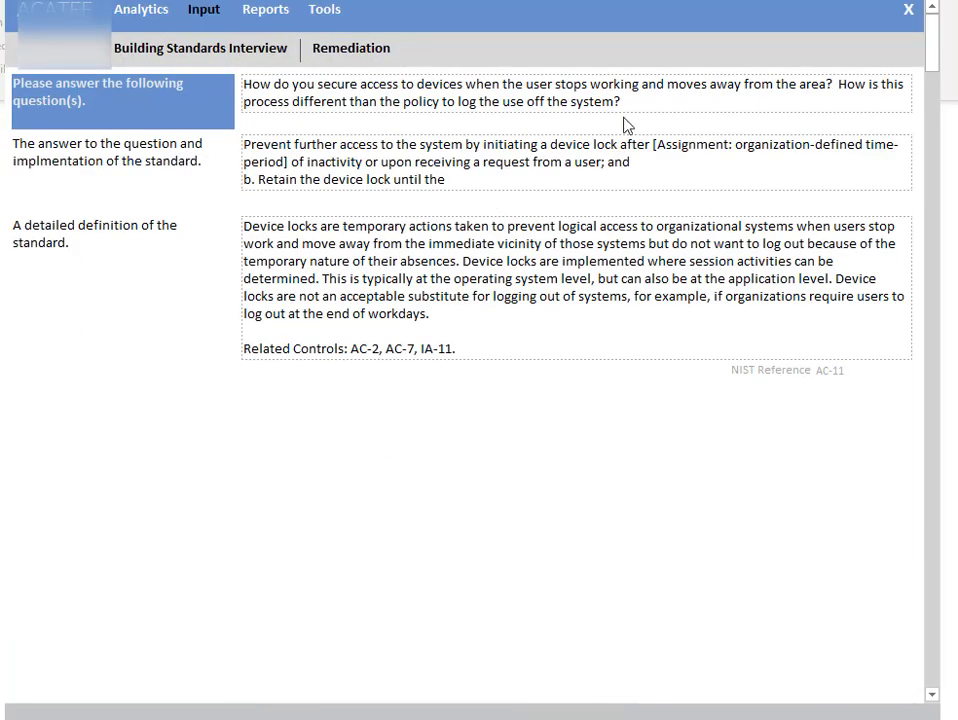